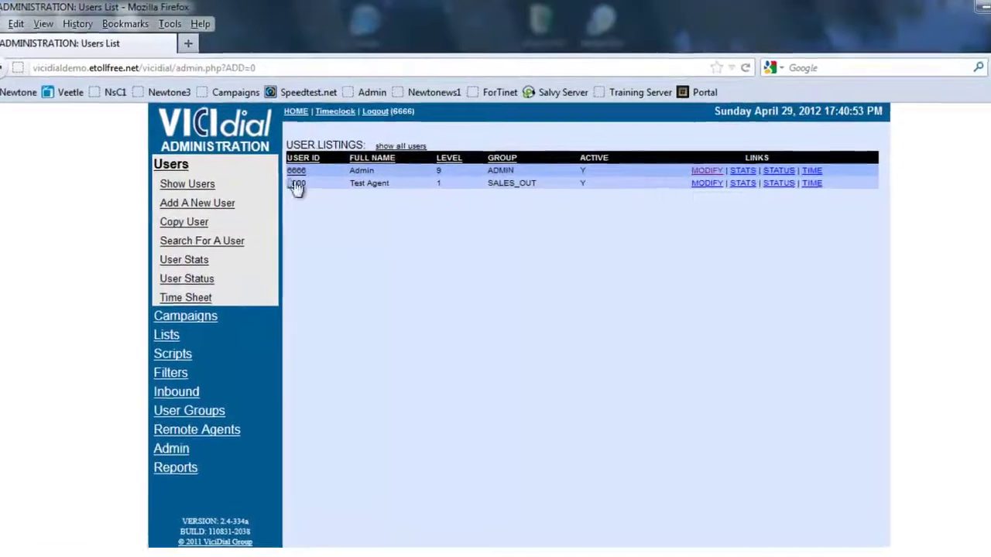
Note agent user ID 6000, then go to Admin > Phones > Add A New Phone and focus Phone Extension
drag(295, 184, 319, 183)
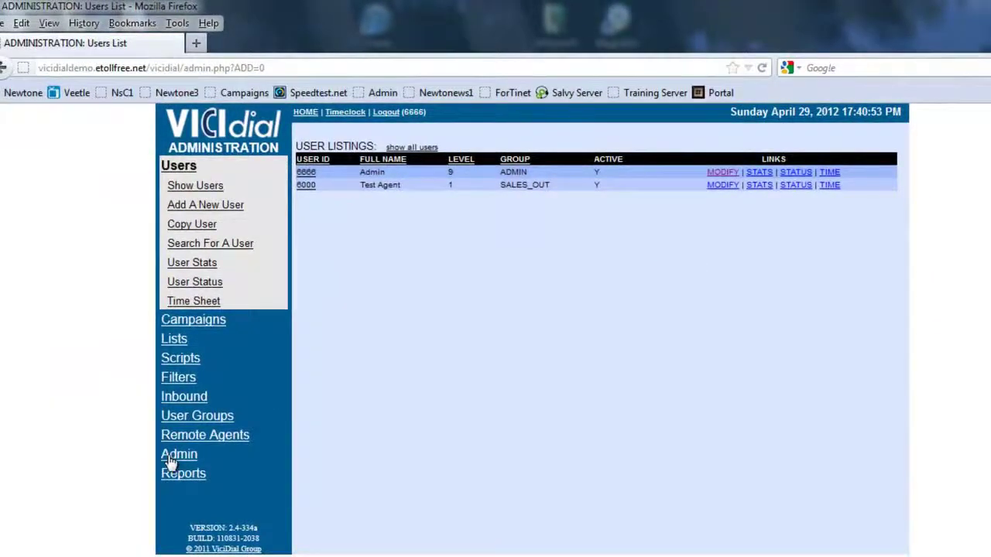
click(172, 457)
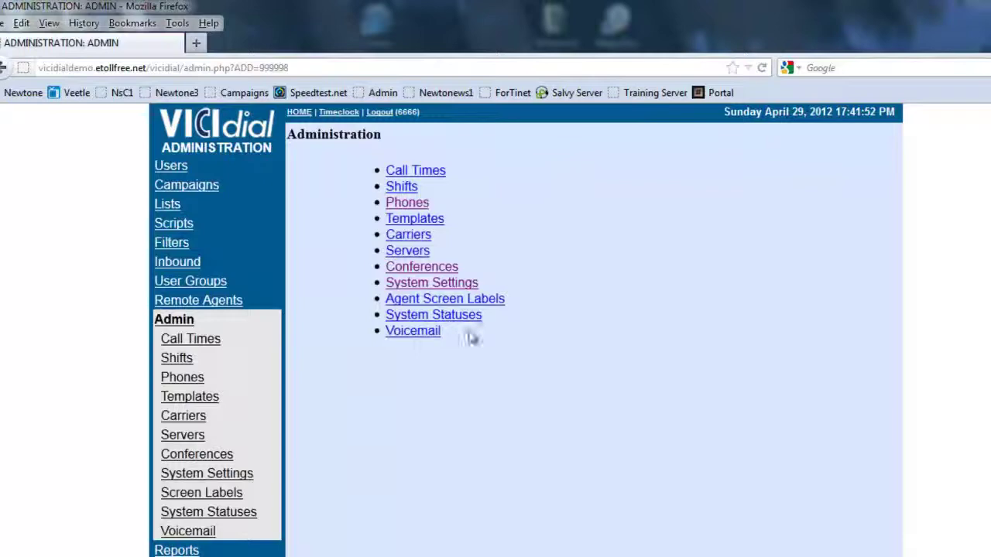
click(400, 206)
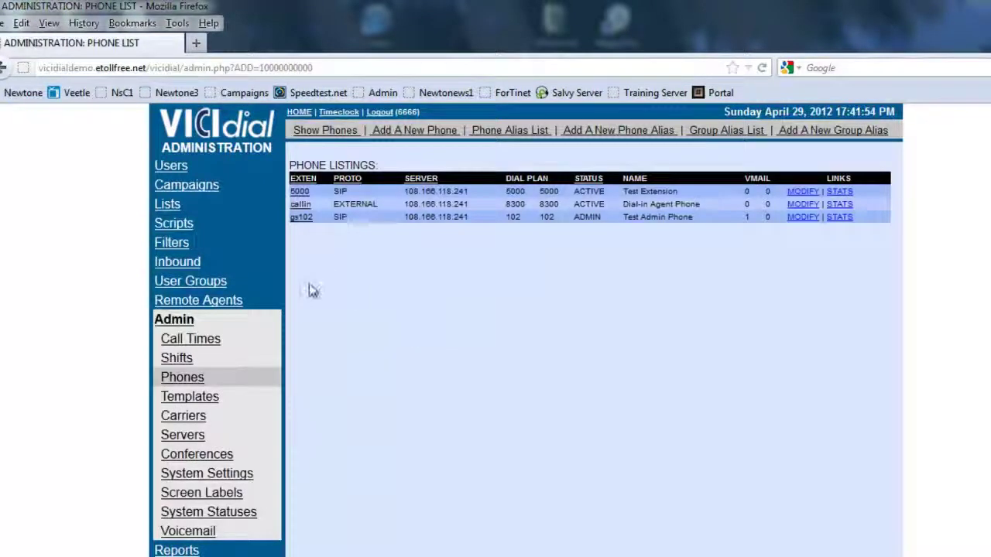
click(414, 130)
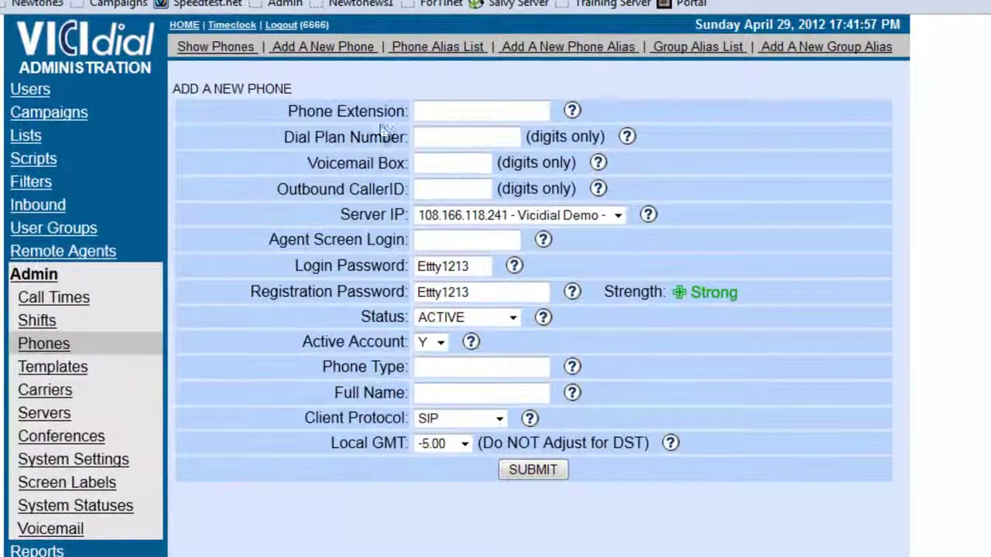
click(474, 117)
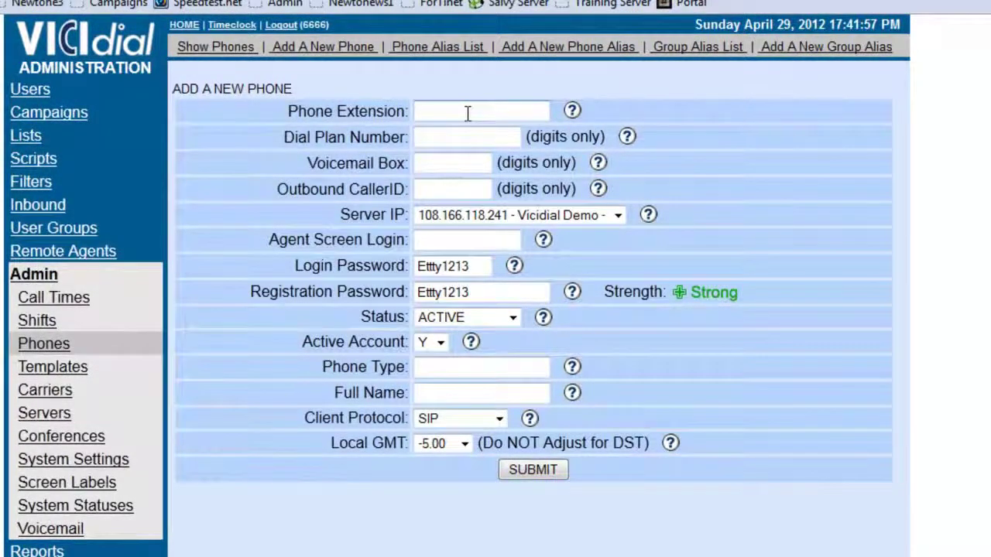
Set Phone Extension to 6000 and copy it into Dial Plan Number and Voicemail Box
text(600)
text(0)
drag(481, 111, 380, 121)
key(ctrl+c)
click(436, 140)
key(ctrl+v)
click(426, 164)
key(ctrl+v)
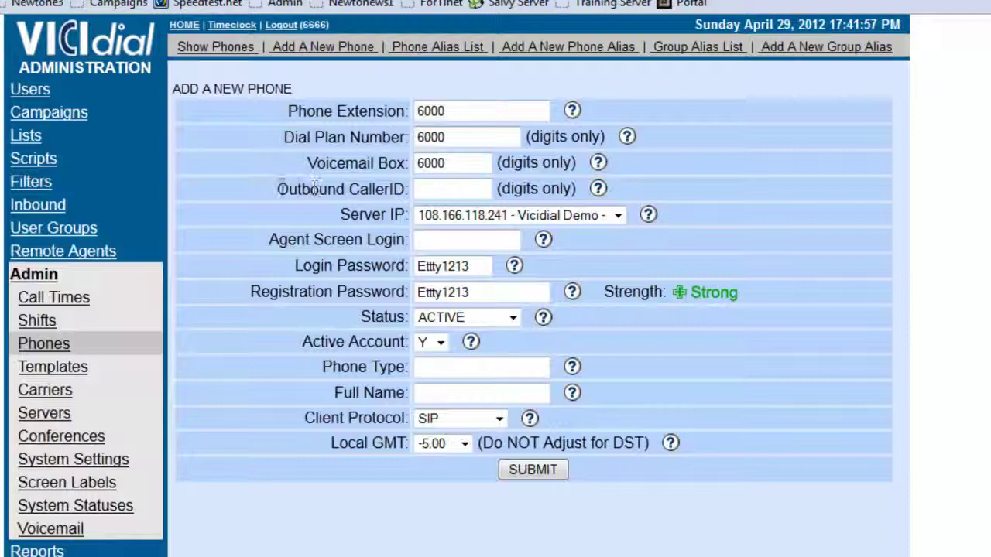
Review the Outbound CallerID and Server IP settings, then set Agent Screen Login to 6000
drag(277, 189, 410, 190)
click(419, 192)
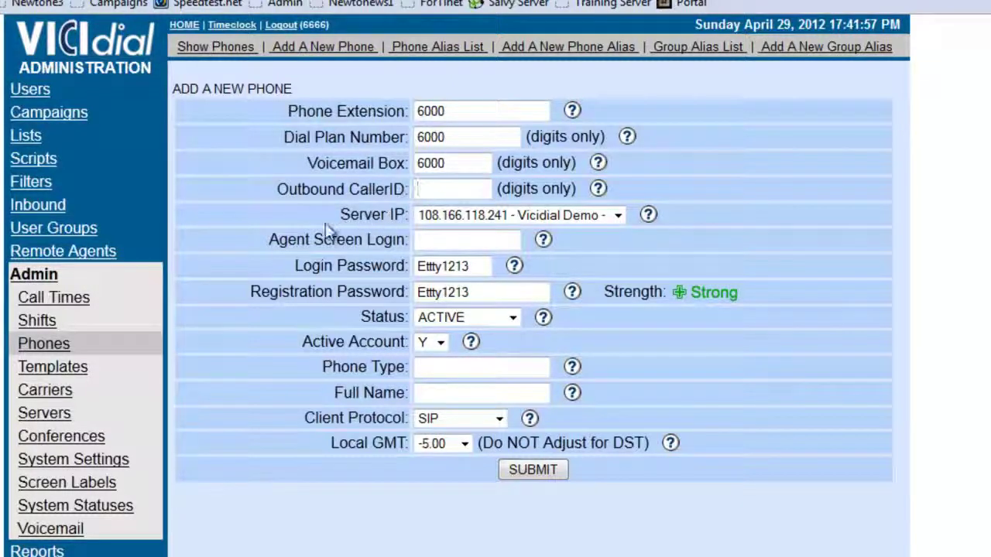
double_click(363, 215)
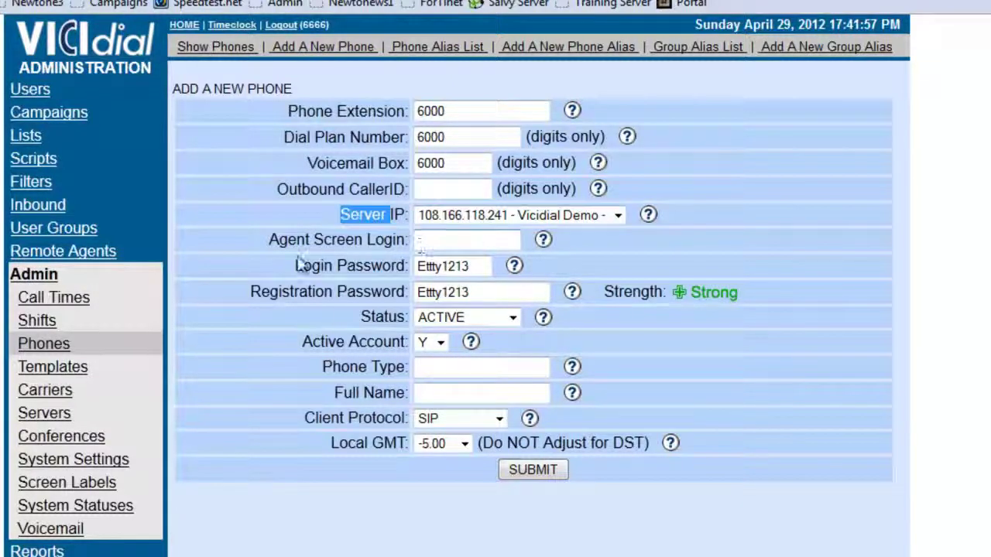
click(439, 237)
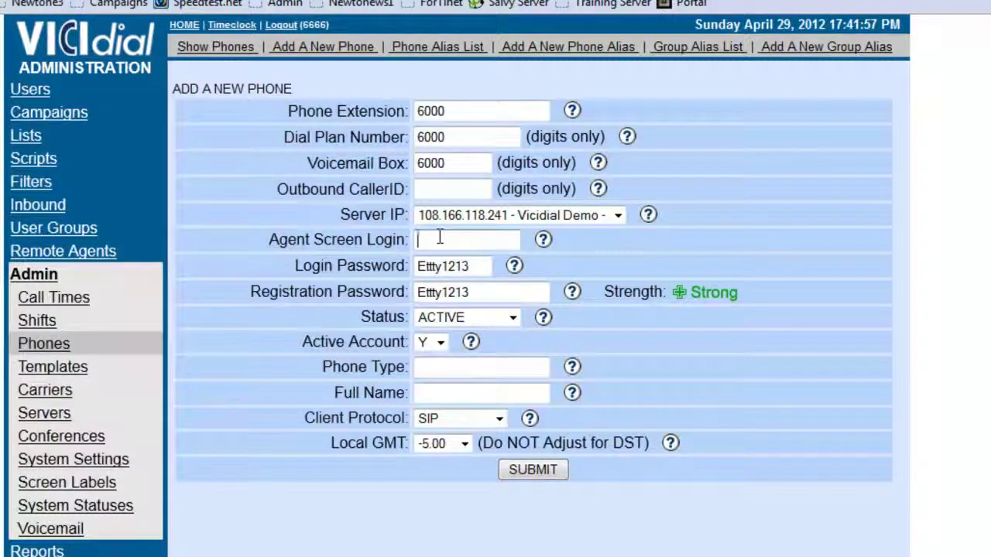
text(6000)
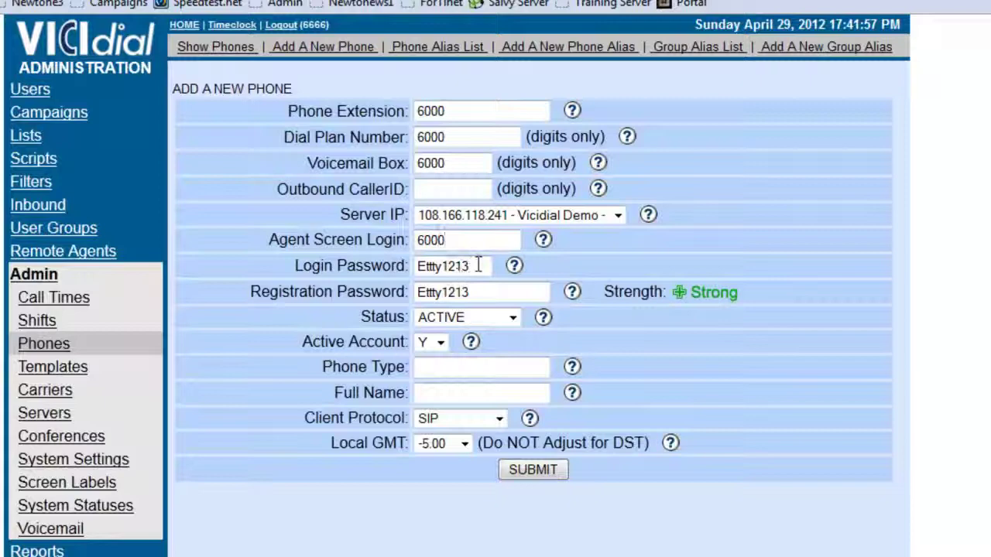
drag(469, 267, 364, 264)
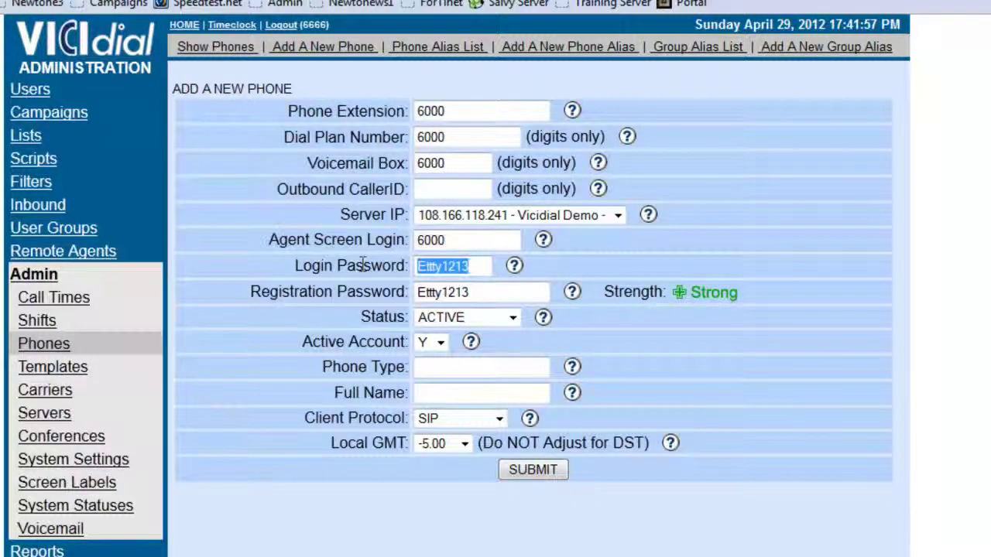
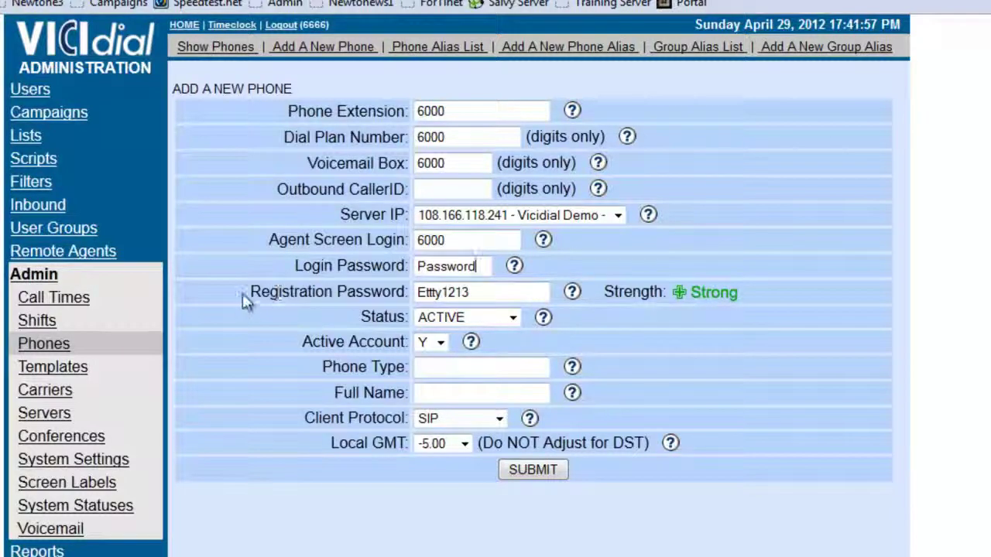
mouse_move(249, 295)
mouse_down()
mouse_move(466, 292)
mouse_move(385, 292)
mouse_up()
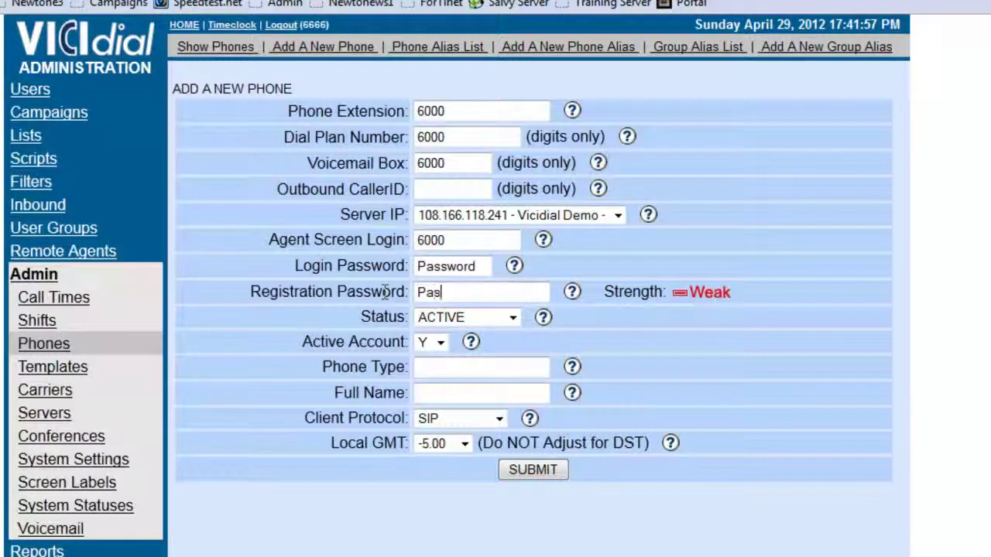
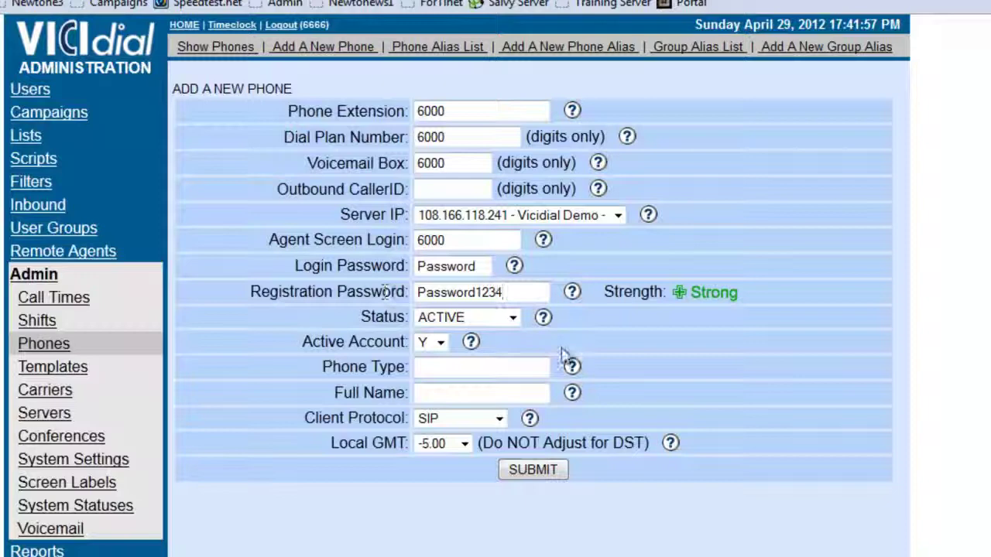
Keep Status ACTIVE and Active Account Y, enter Full Name 'Test Extension', and submit the phone
click(434, 317)
click(425, 333)
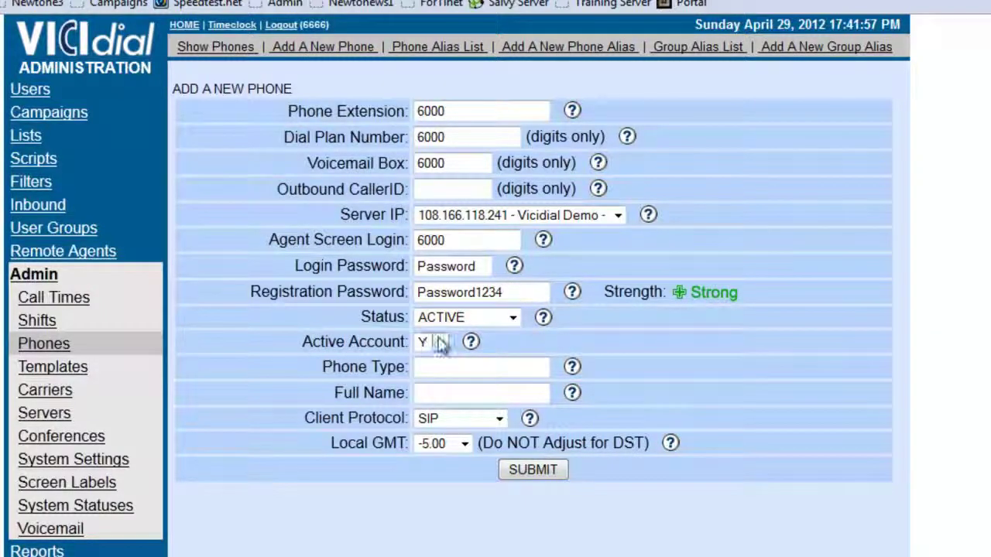
click(442, 343)
click(442, 343)
click(434, 394)
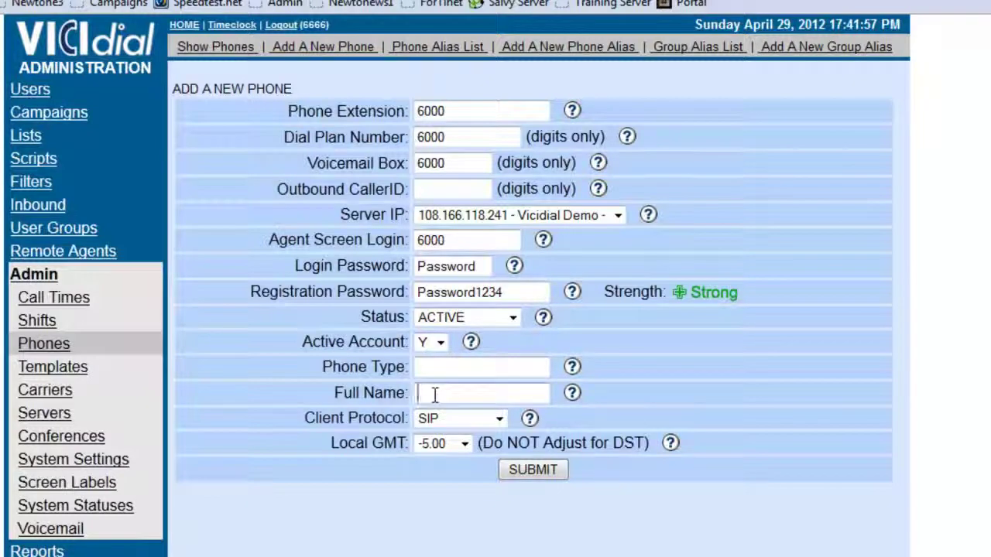
text(Test Ext)
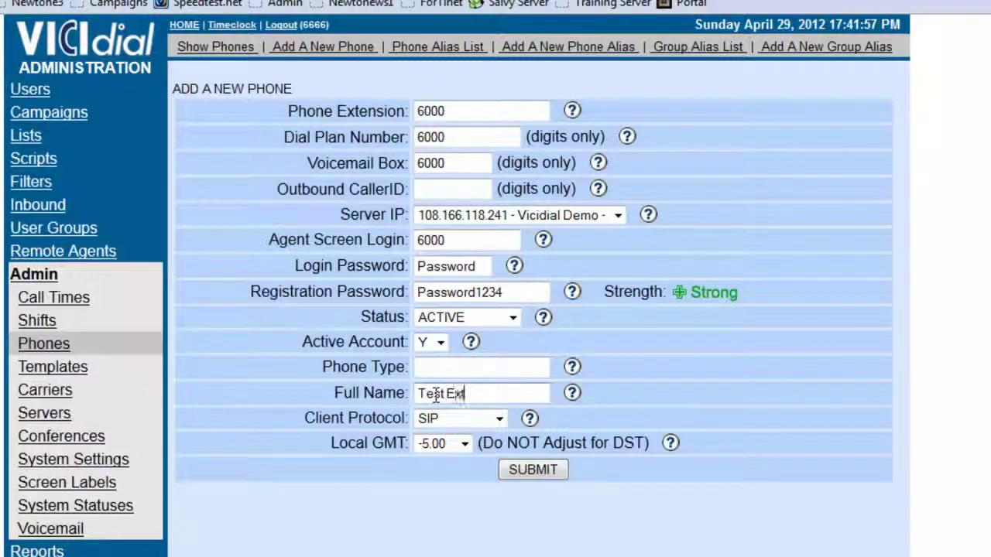
text(ension)
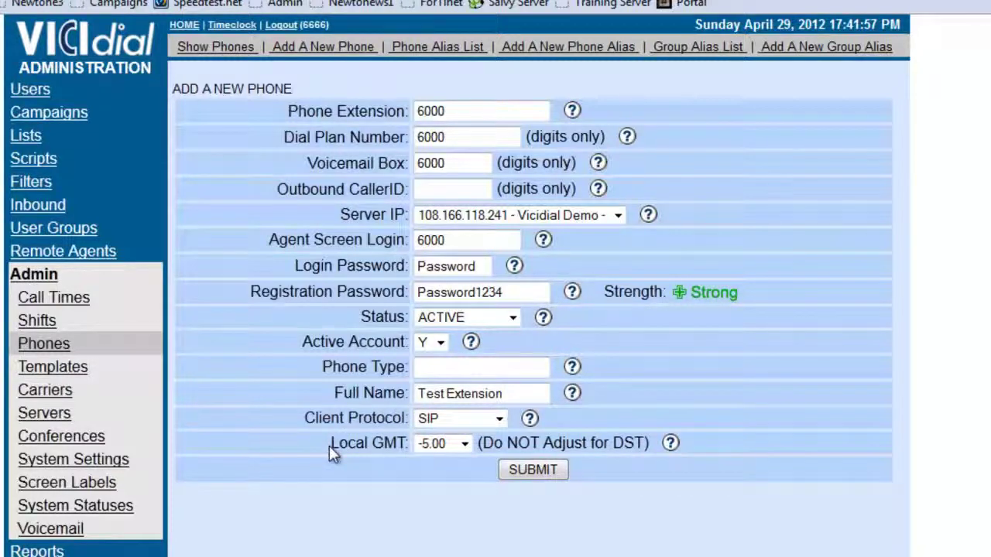
click(512, 473)
Save new phone 6000 and scroll through its modify-record page
click(514, 472)
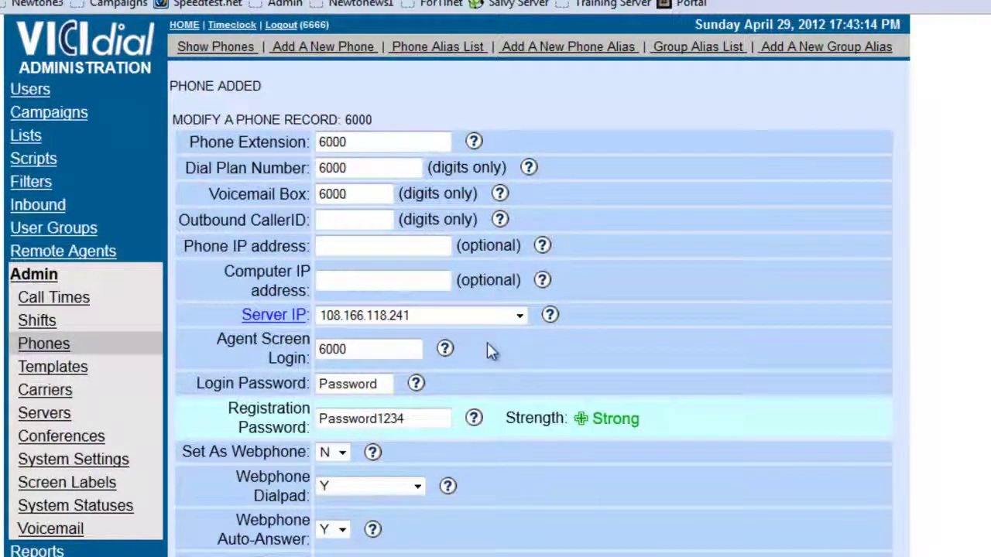
scroll(402, 248, down, 10)
scroll(385, 230, down, 15)
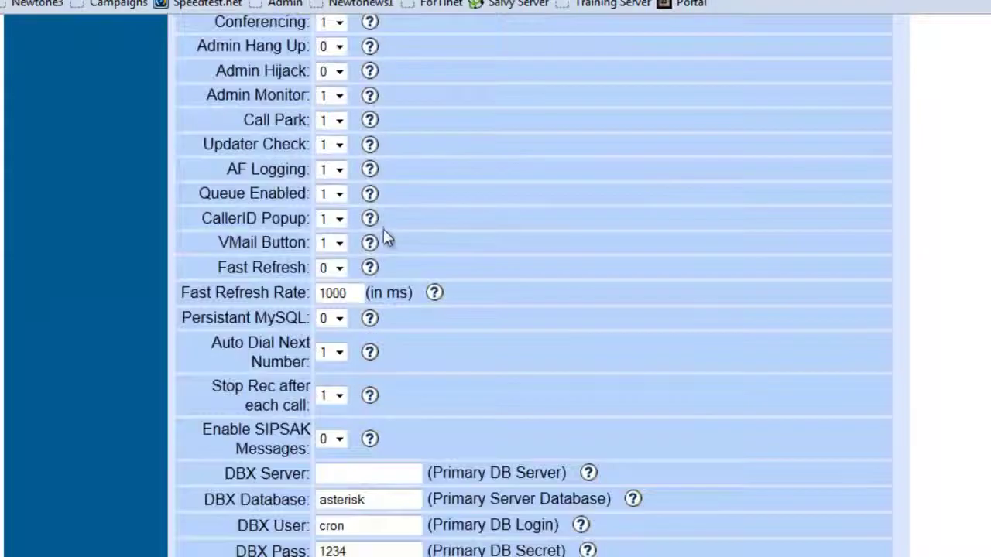
scroll(382, 226, down, 3)
scroll(382, 224, down, 4)
scroll(381, 223, up, 9)
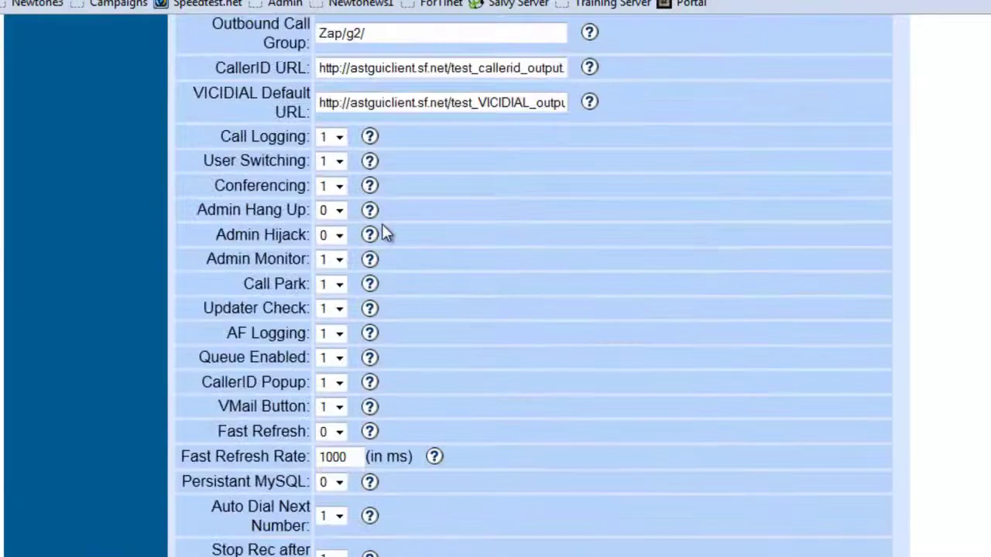
scroll(383, 225, up, 5)
scroll(383, 223, up, 3)
scroll(379, 223, down, 5)
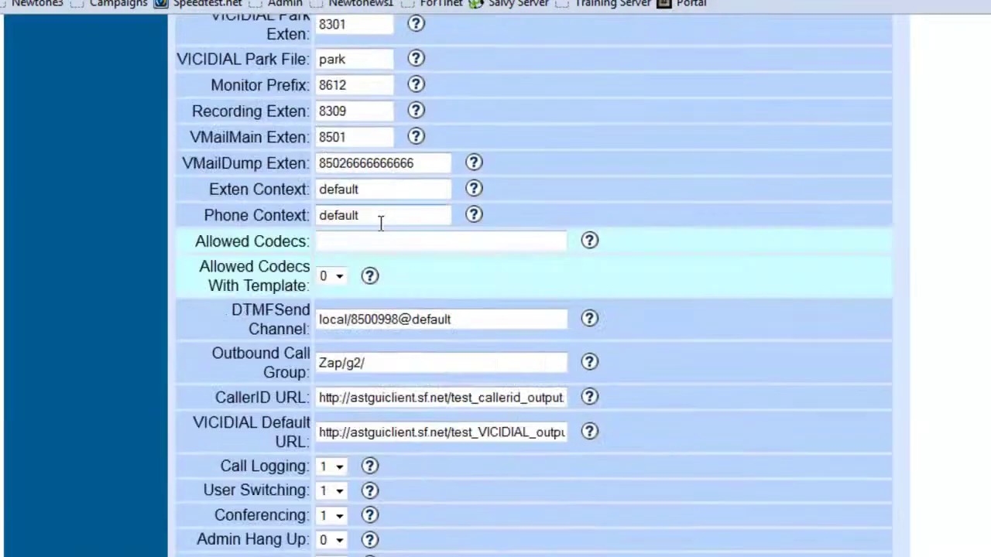
scroll(377, 223, down, 2)
scroll(376, 222, up, 2)
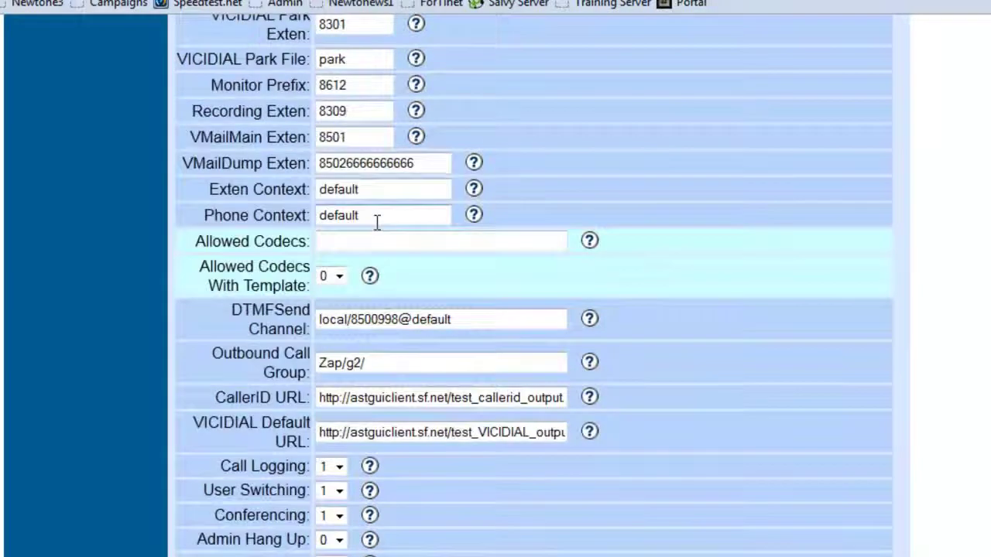
Try an entry in the Allowed Codecs field, then clear it again
click(335, 245)
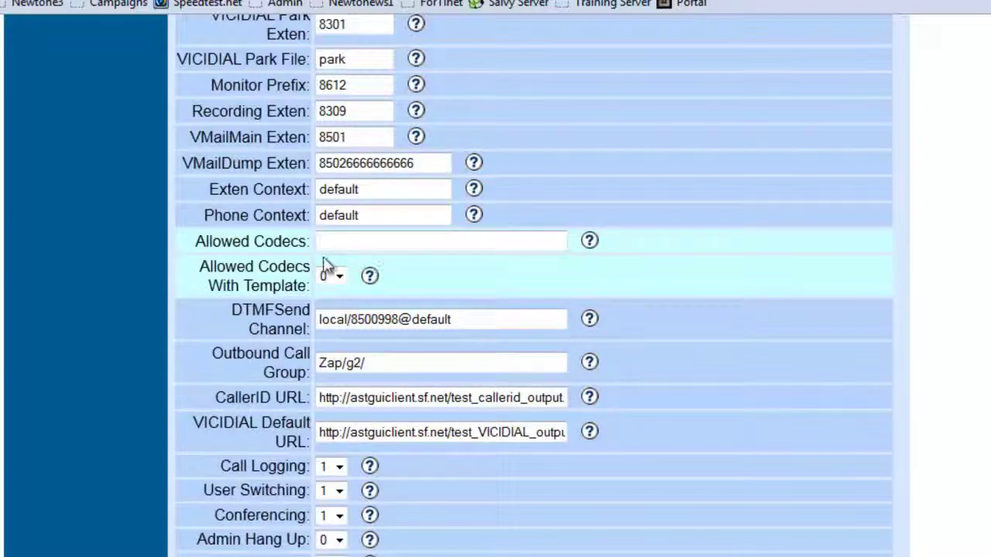
click(380, 246)
text(g729, g)
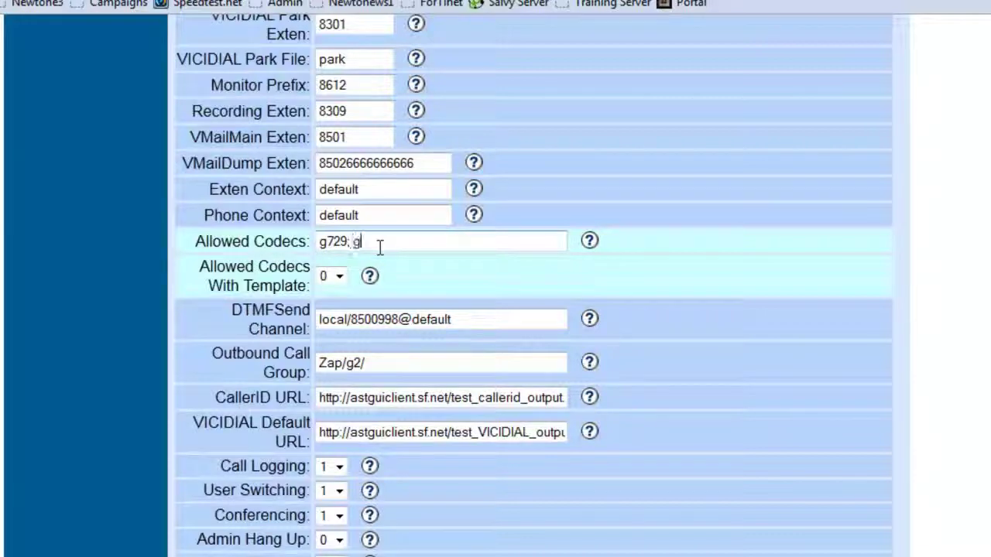
text(sm)
key(BackSpace)
key(BackSpace)
key(BackSpace)
key(BackSpace)
key(BackSpace)
key(BackSpace)
key(BackSpace)
Save the phone 6000 changes and bring up the Bria Professional softphone
scroll(339, 278, down, 3)
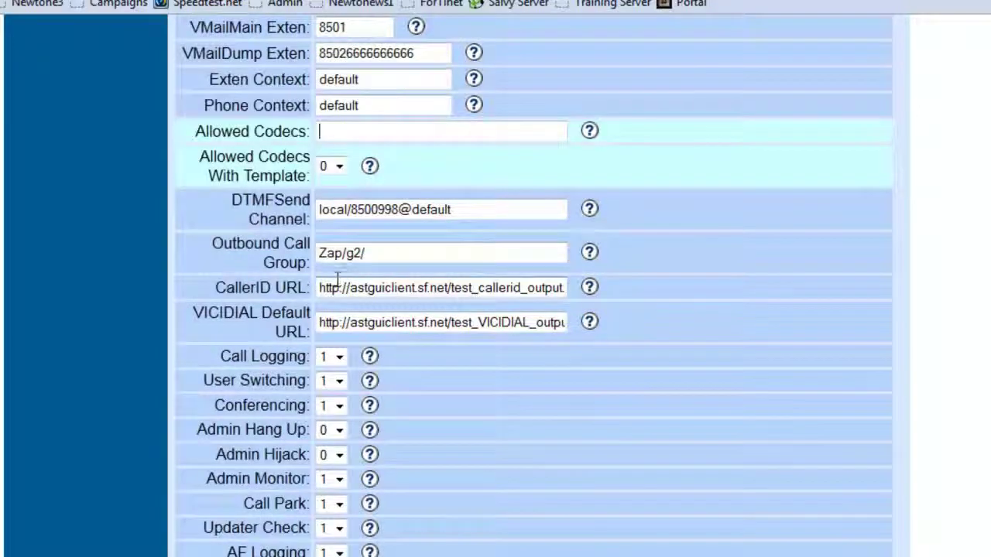
scroll(338, 279, down, 3)
scroll(320, 292, down, 3)
scroll(320, 283, down, 10)
scroll(308, 294, down, 3)
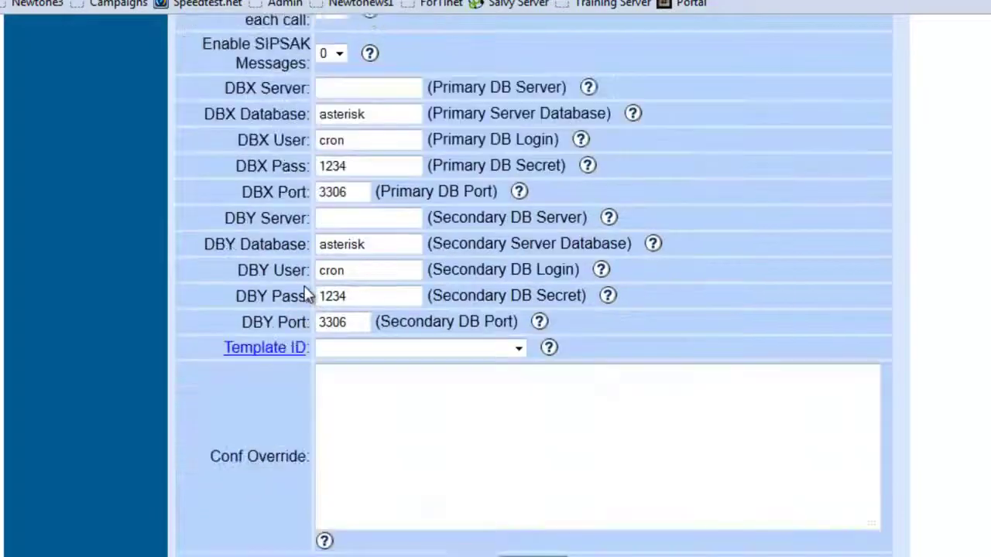
scroll(305, 292, down, 3)
scroll(303, 289, down, 3)
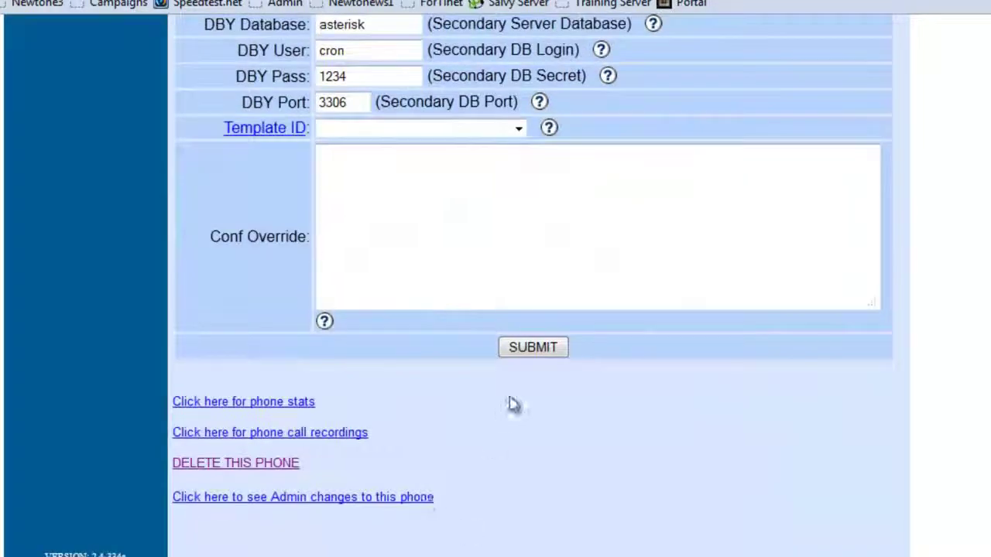
click(511, 347)
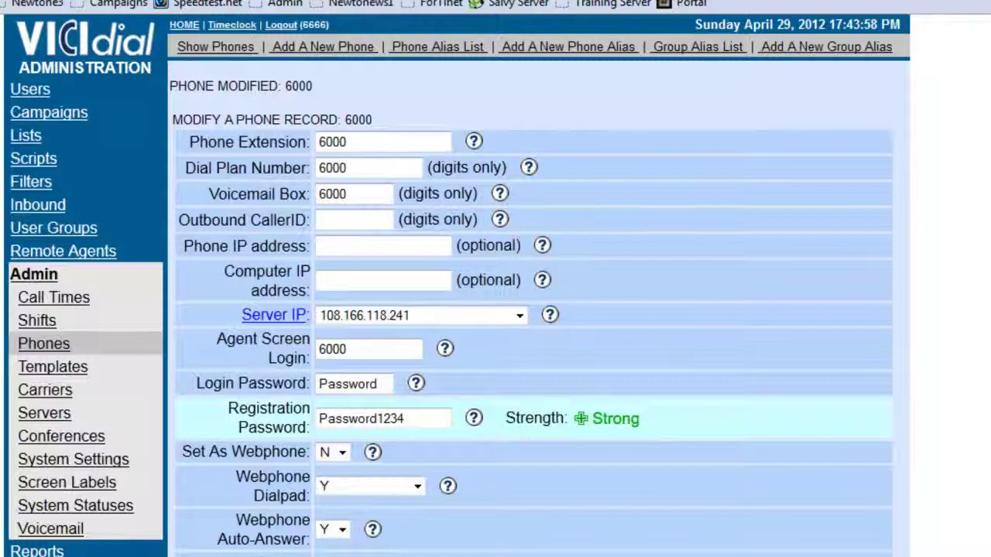
click(308, 495)
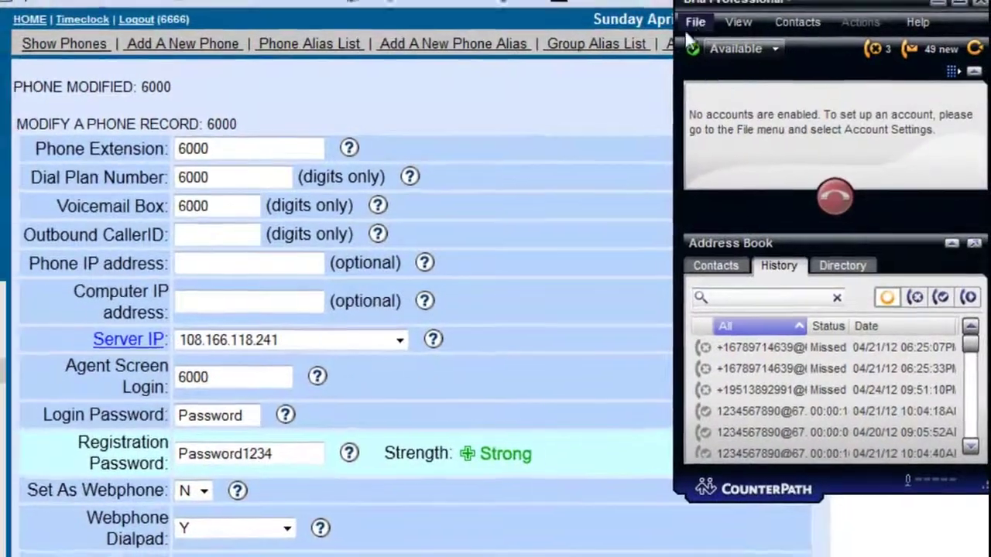
Open Account 6 in Account Settings and set its User ID to 6000 at vicidialdemo.etollfree.net
click(689, 25)
click(706, 94)
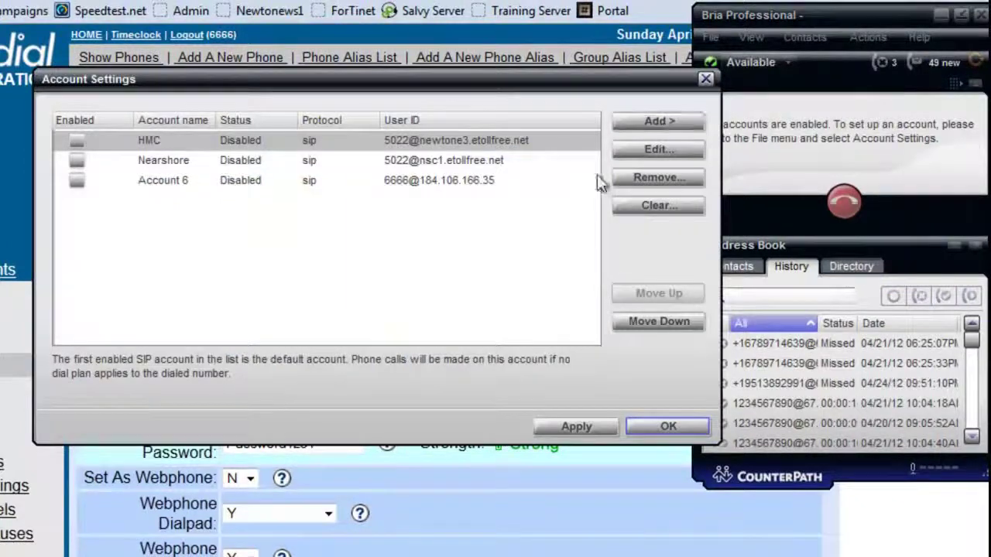
double_click(245, 188)
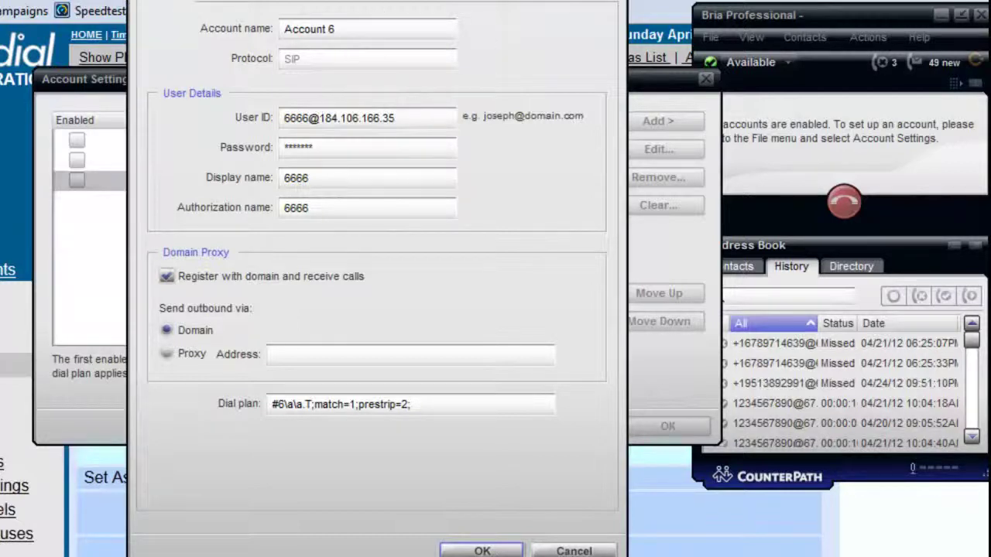
drag(398, 118, 246, 114)
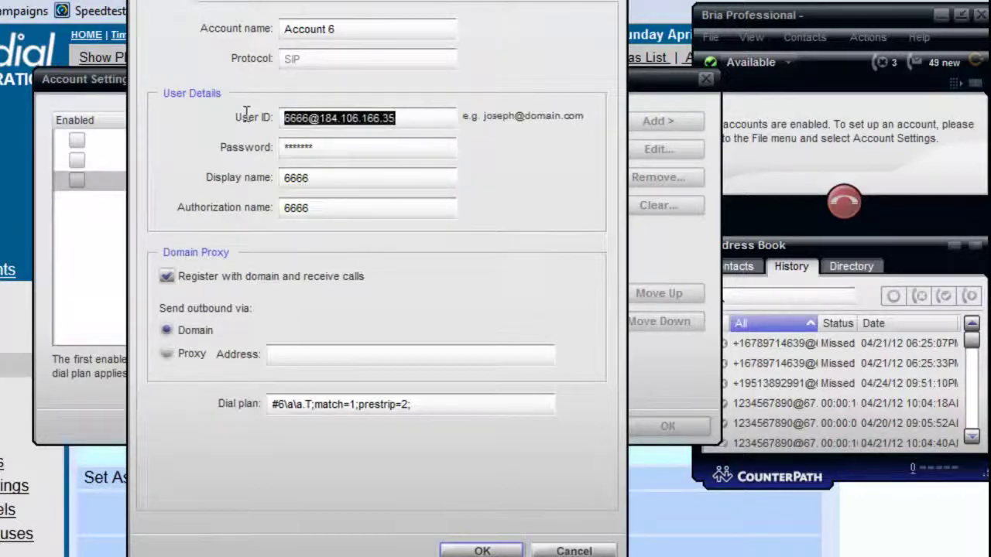
text(6000@)
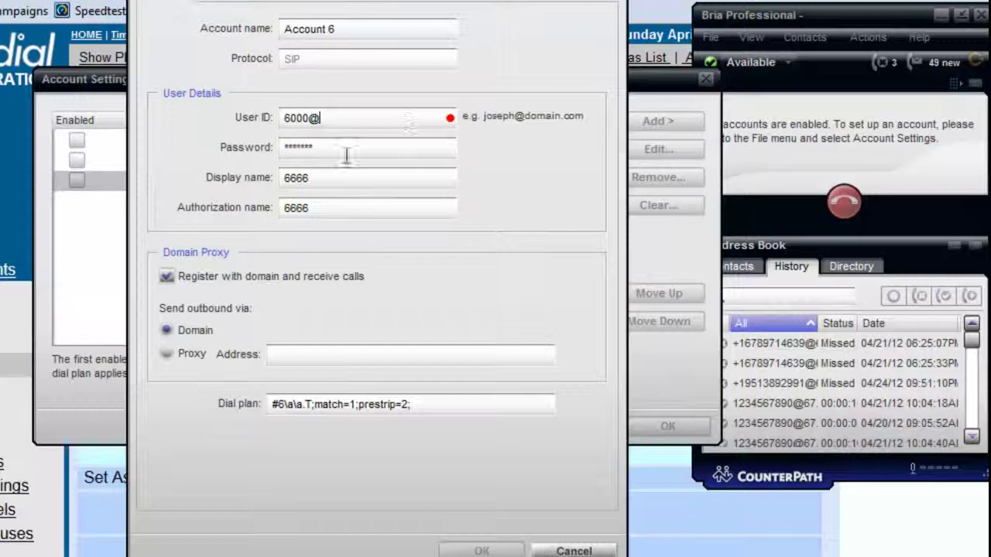
text(vicidialdemo)
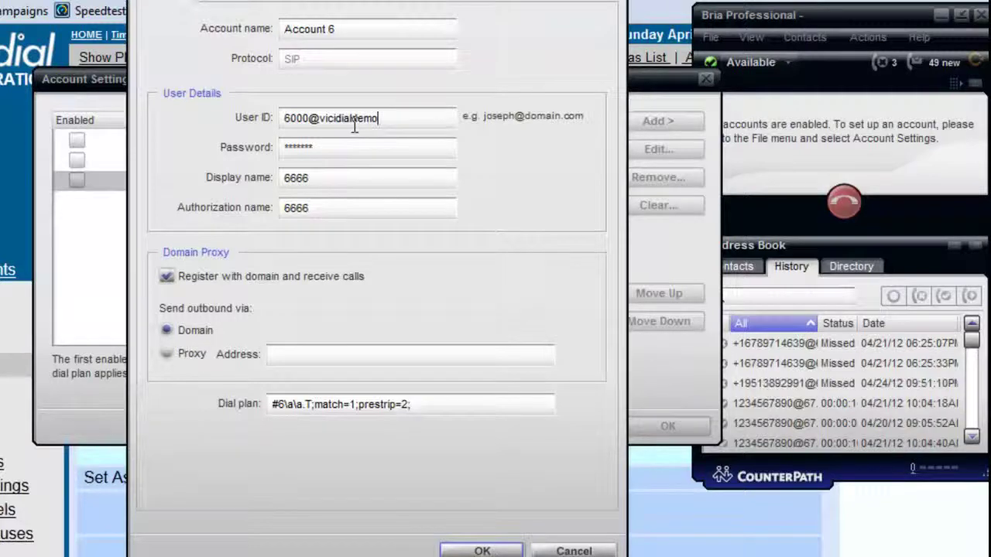
text(.etollfree.net)
key(Tab)
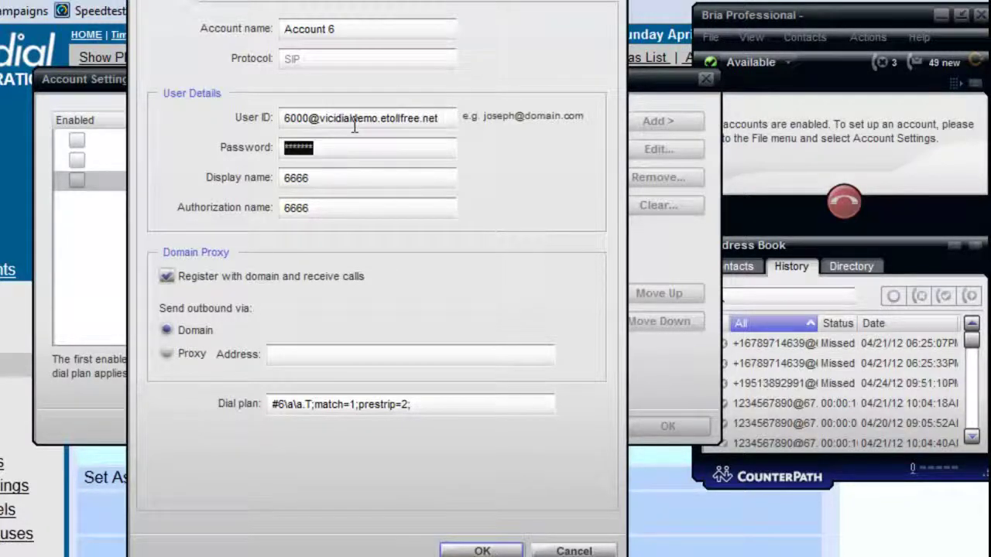
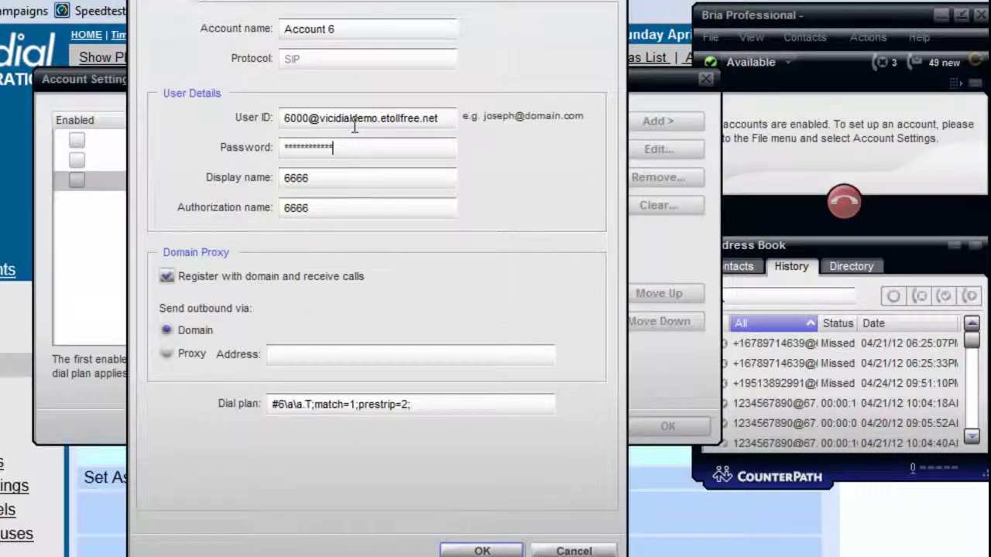
Enter a new account password and set the display name to 6000
drag(361, 177, 281, 177)
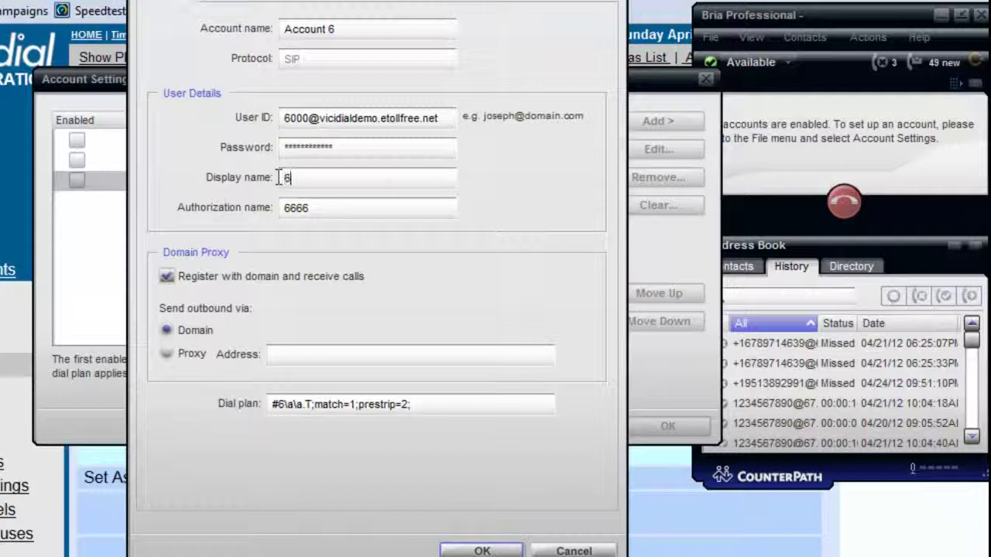
key(Tab)
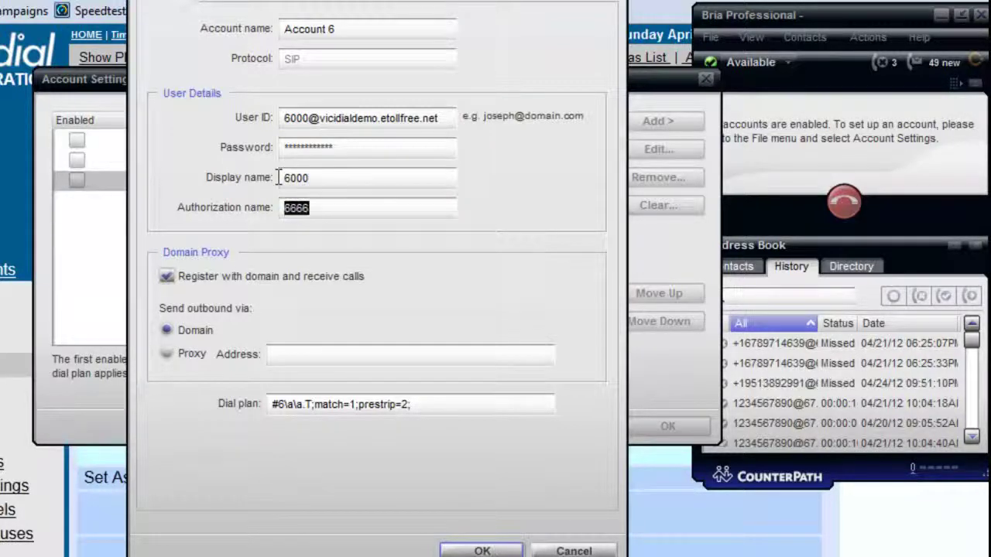
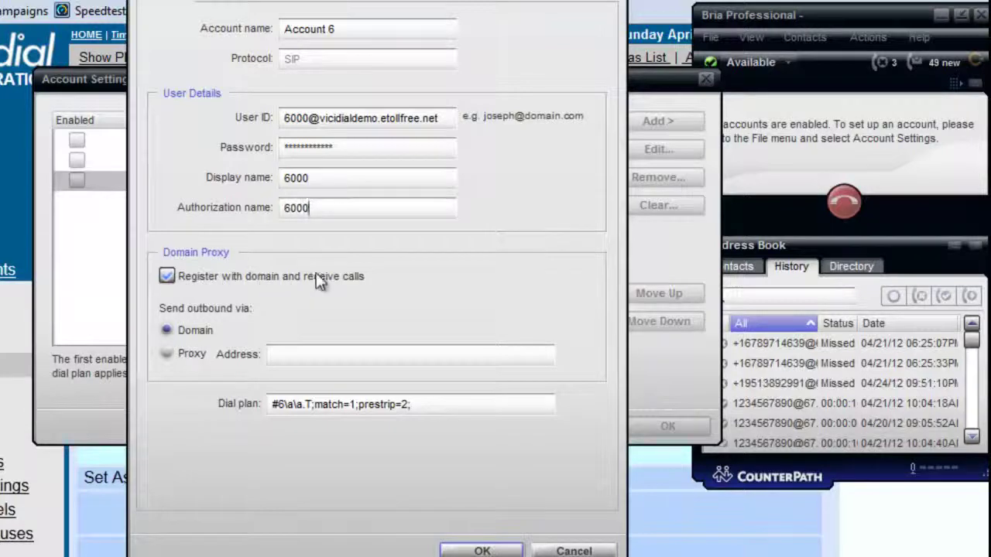
Save Account 6, enable and apply it so Bria registers as 6000, then minimize Bria
click(482, 550)
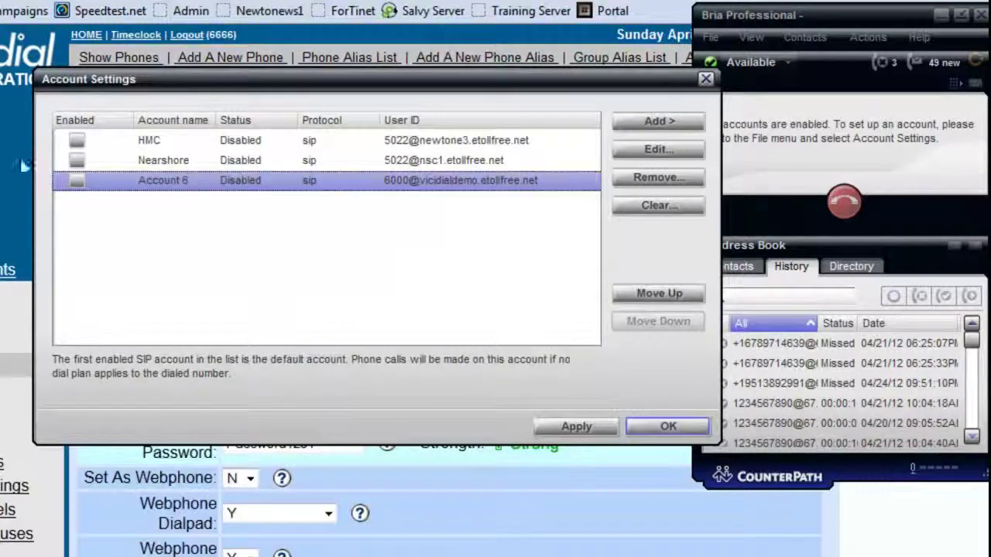
click(77, 181)
click(580, 430)
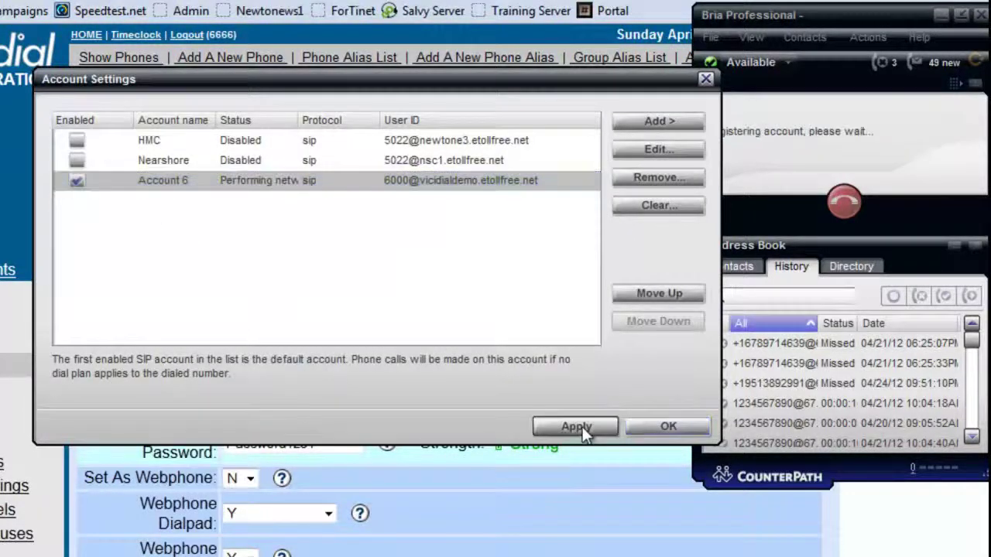
click(655, 427)
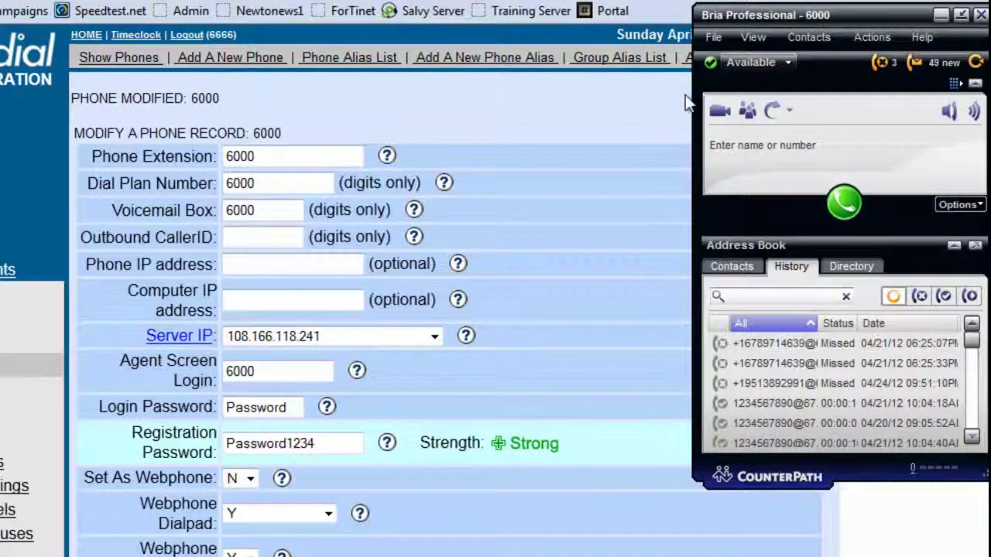
click(853, 203)
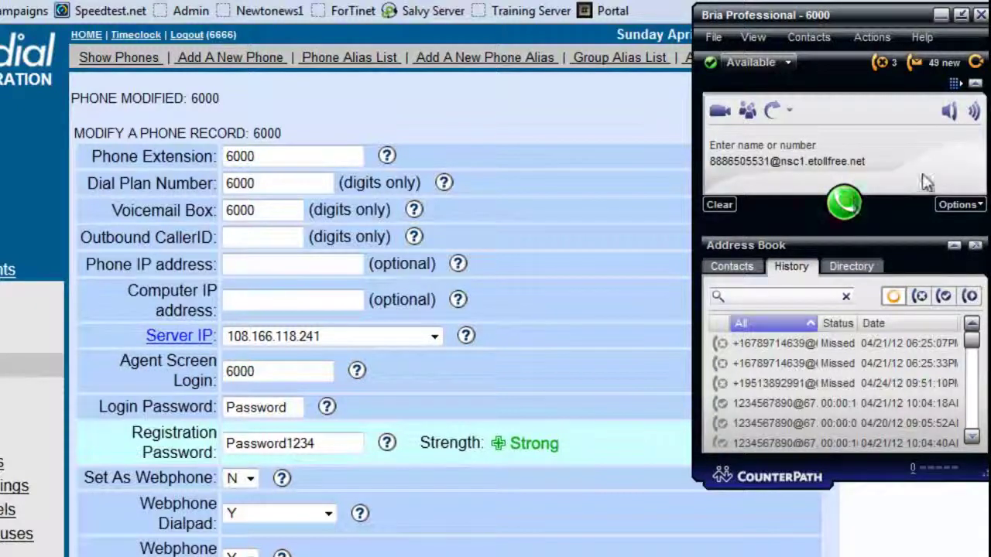
click(942, 16)
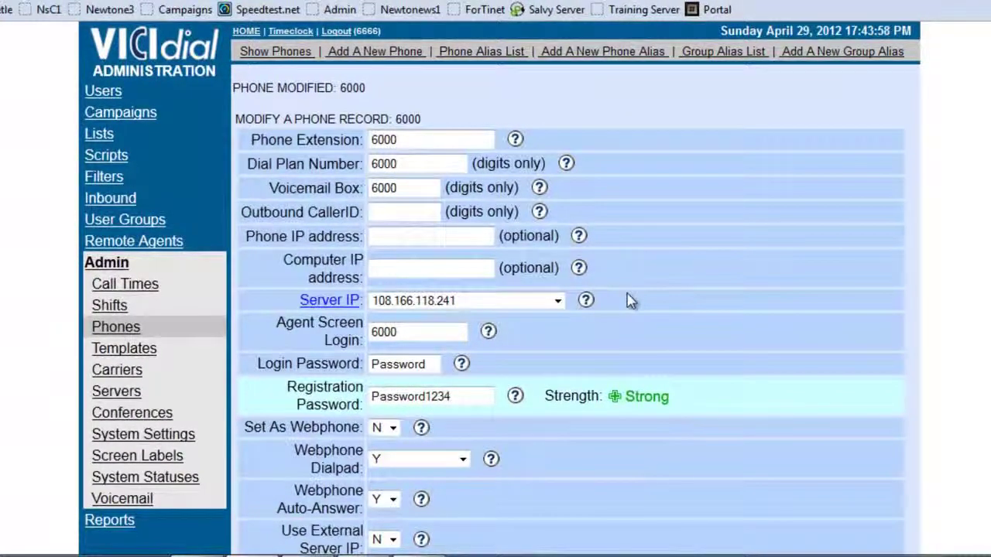
Go through the Reports section to the hidden Admin Utilities page
scroll(763, 226, down, 5)
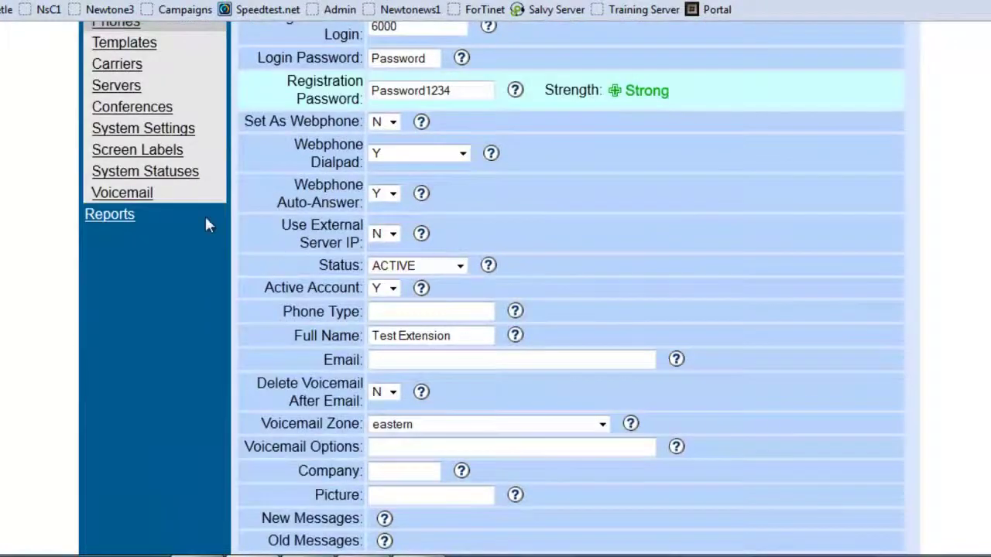
click(109, 220)
scroll(319, 242, down, 3)
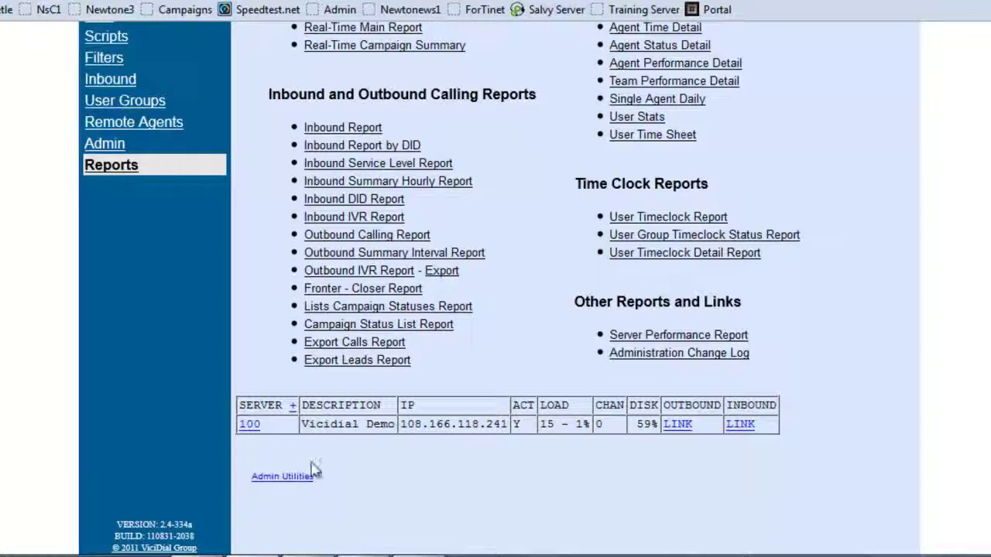
click(283, 478)
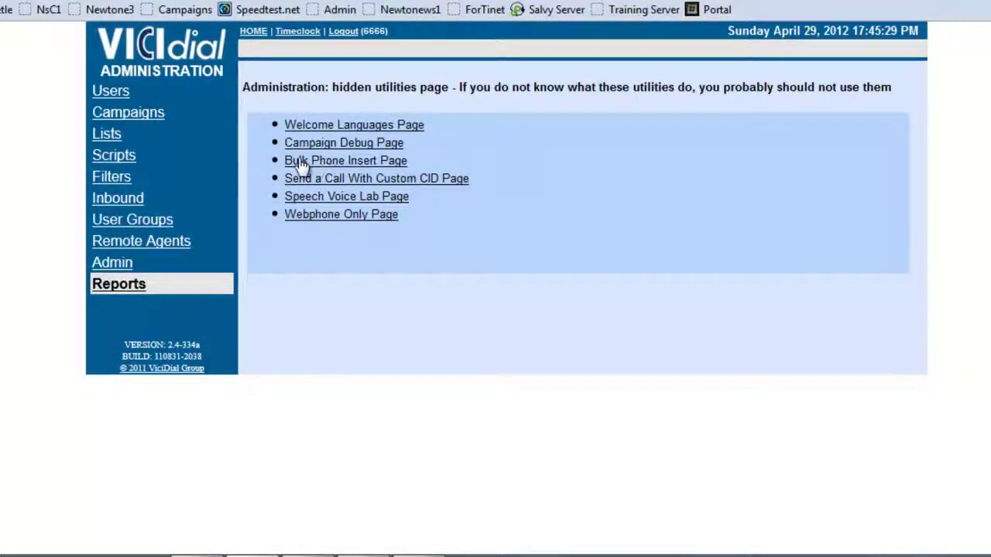
Open the Bulk Phone Insert form and enter server vicidialdemo.etollfree.net
click(374, 169)
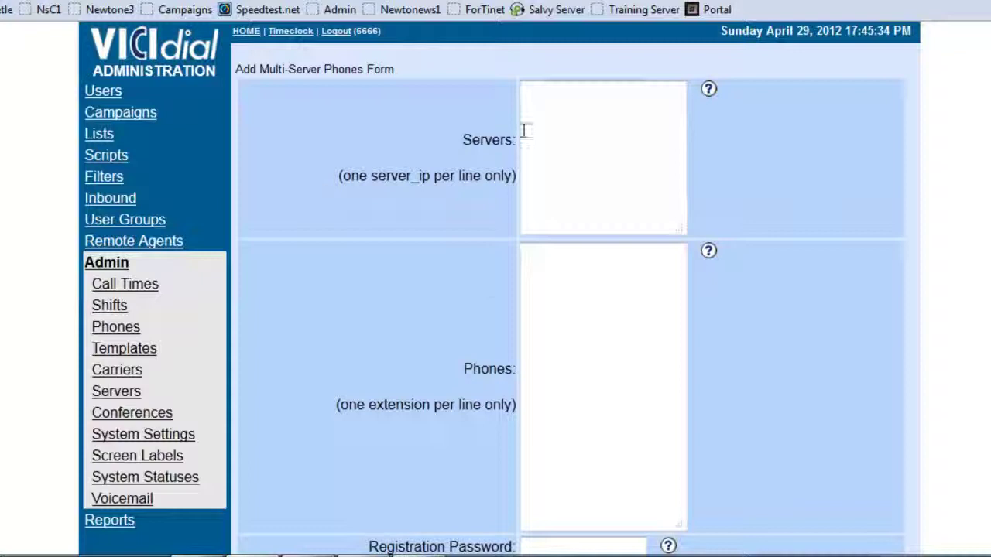
click(523, 92)
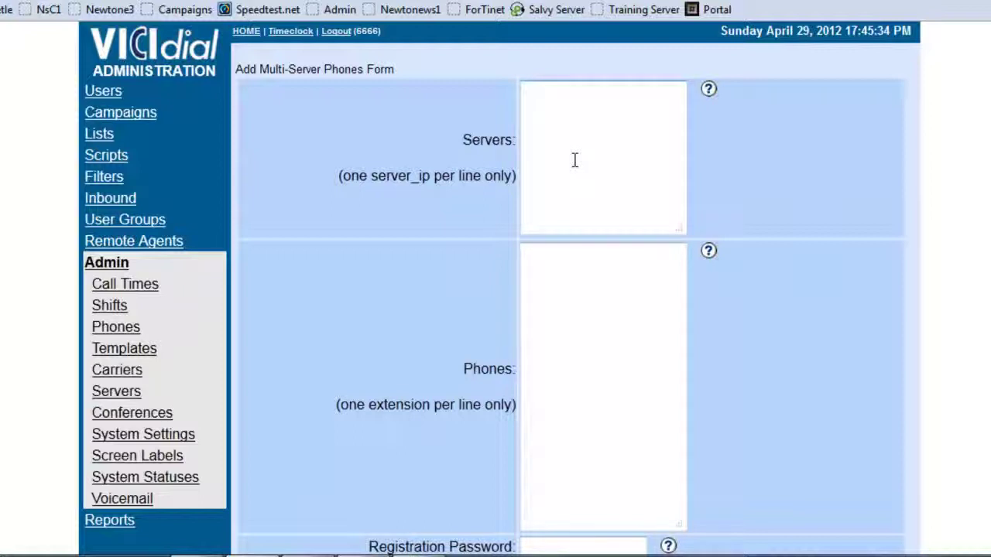
text(vicidial)
text(demot)
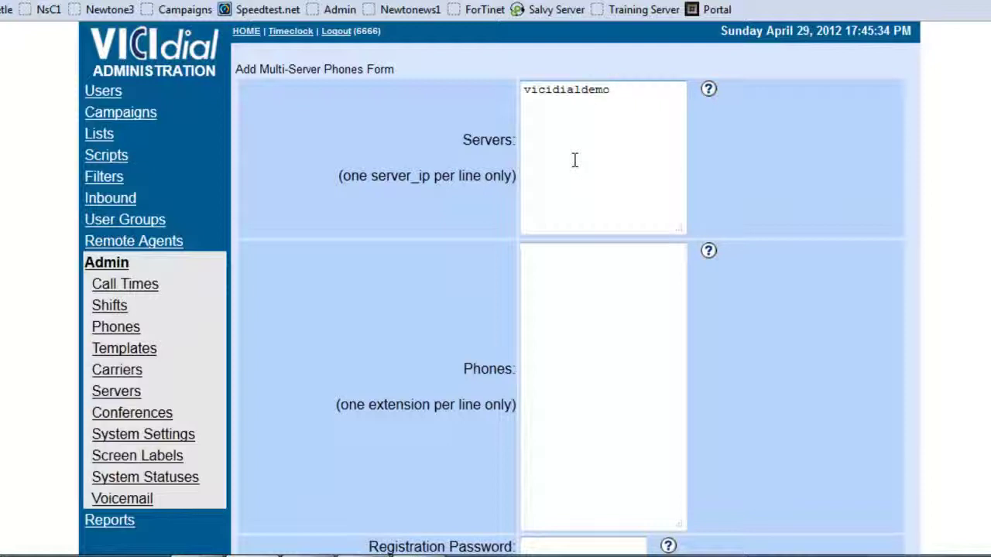
text(eto)
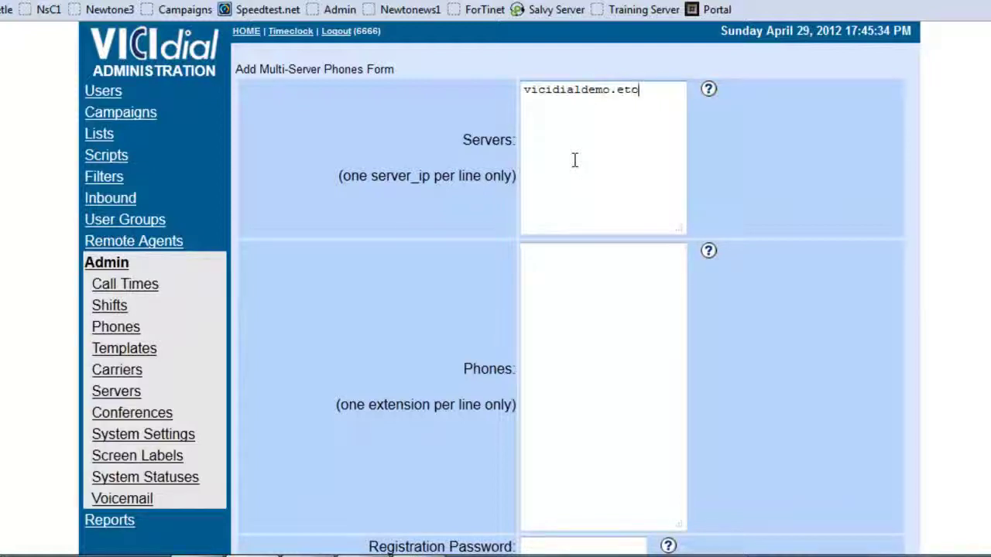
text(llfree.n)
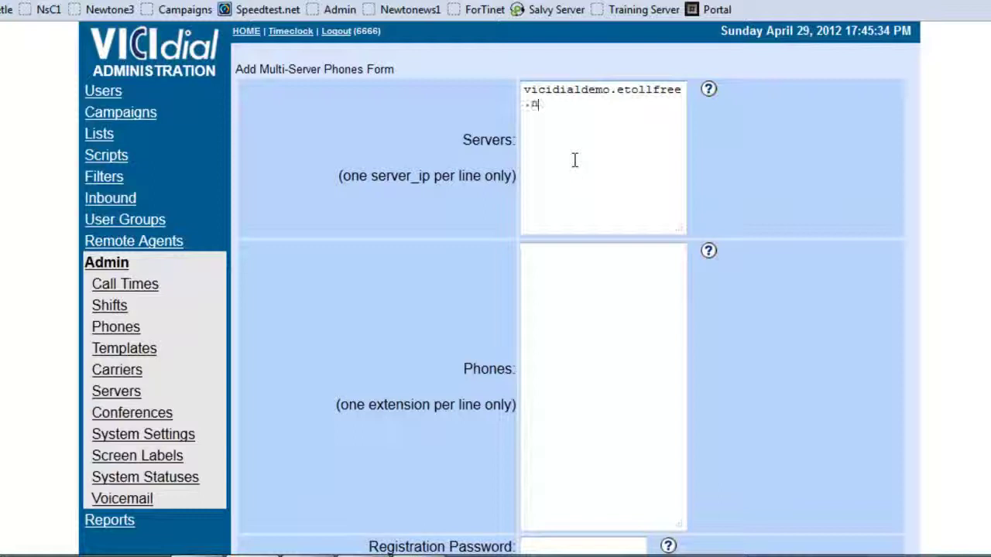
text(et)
key(Return)
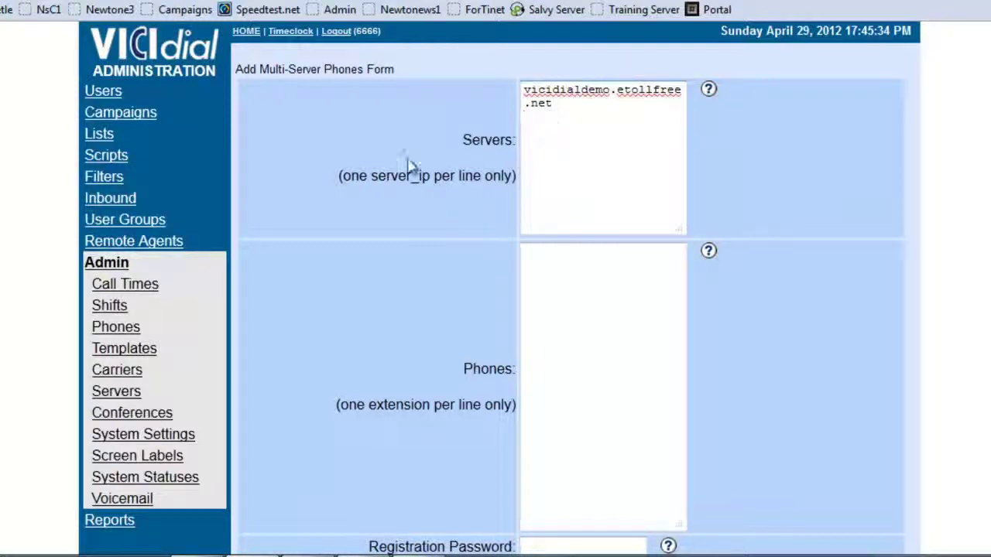
List extensions 6001, 6002 and 6003 on separate lines in the Phones box
click(559, 273)
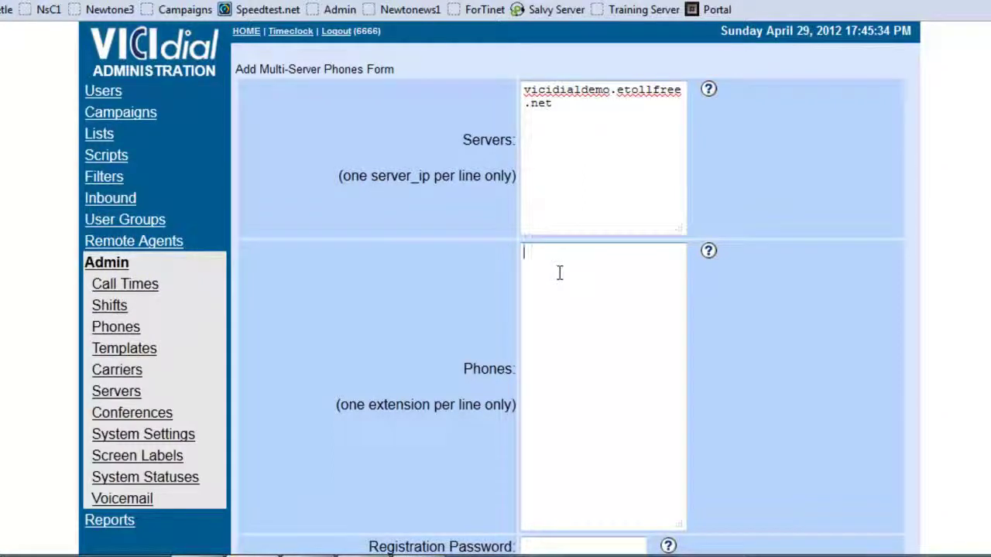
text(601)
key(Return)
text(6002)
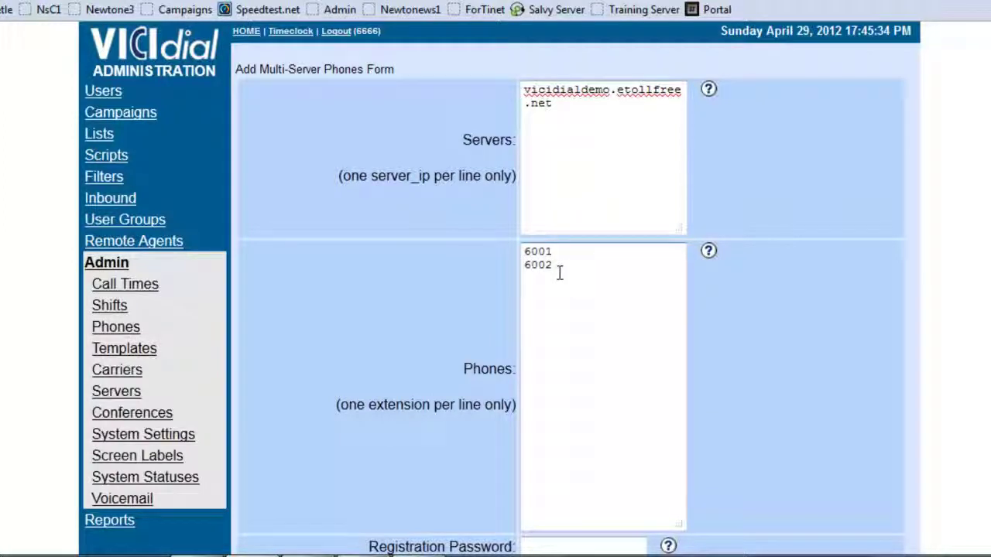
key(Return)
text(6003)
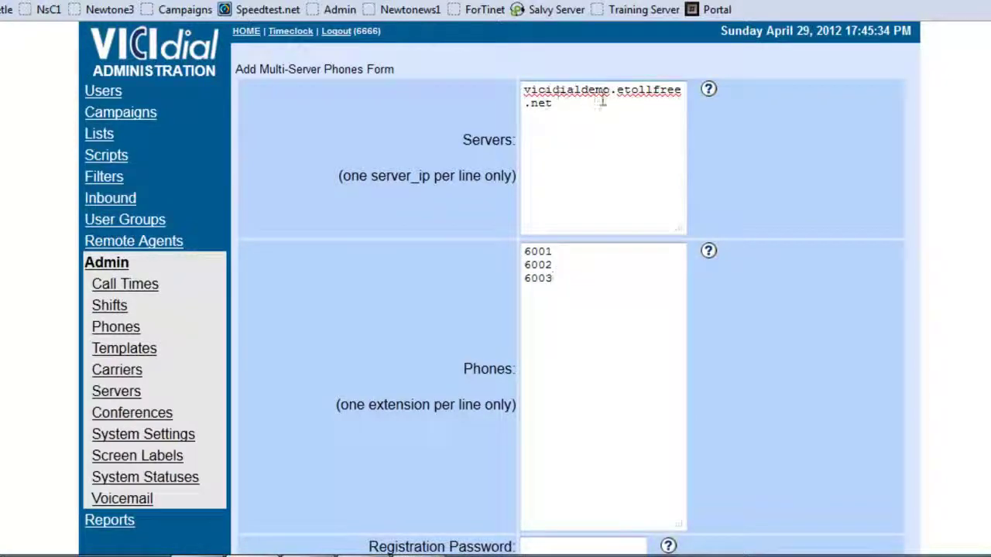
scroll(600, 166, down, 3)
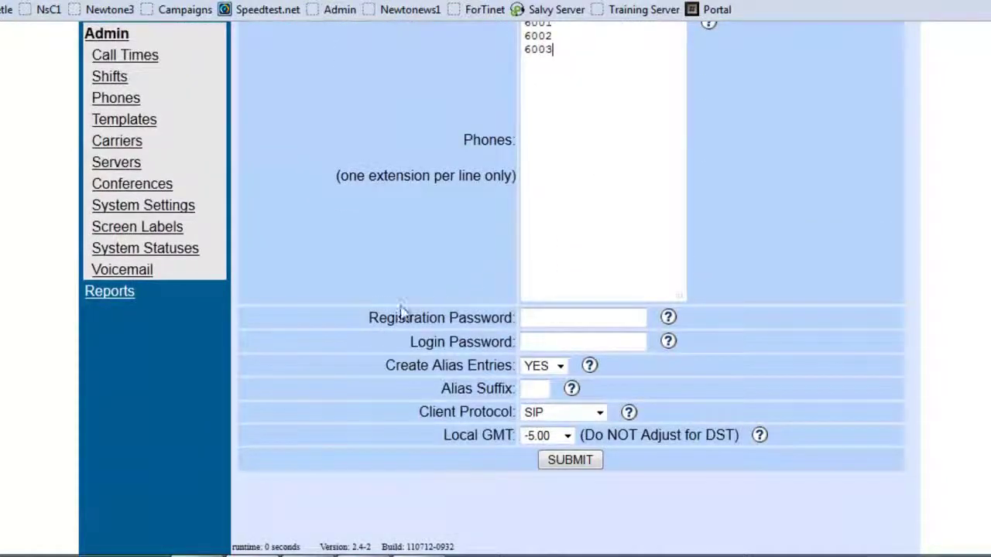
click(530, 316)
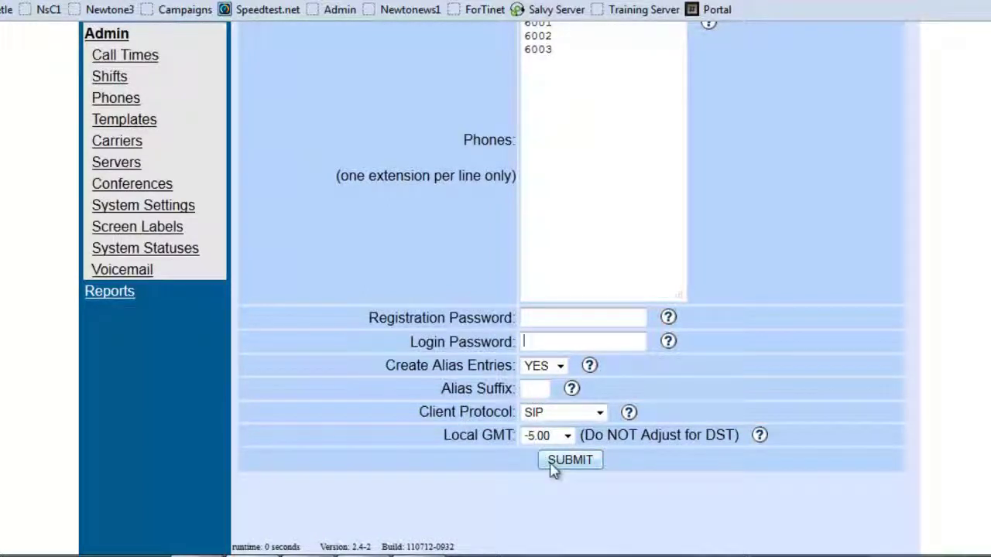
scroll(287, 290, up, 3)
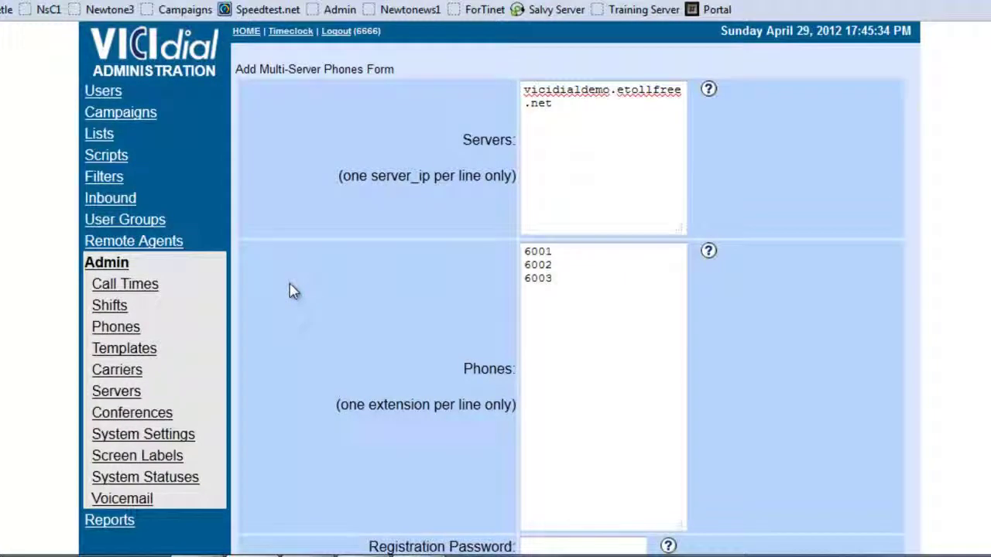